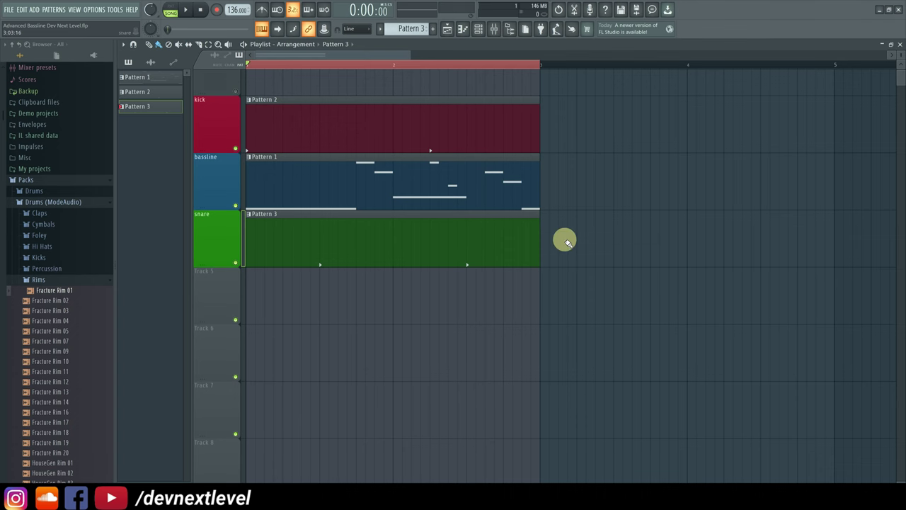
Step: Play back the kick, bassline and snare arrangement in the playlist a few times and stop it
scroll(247, 64, "up", 4)
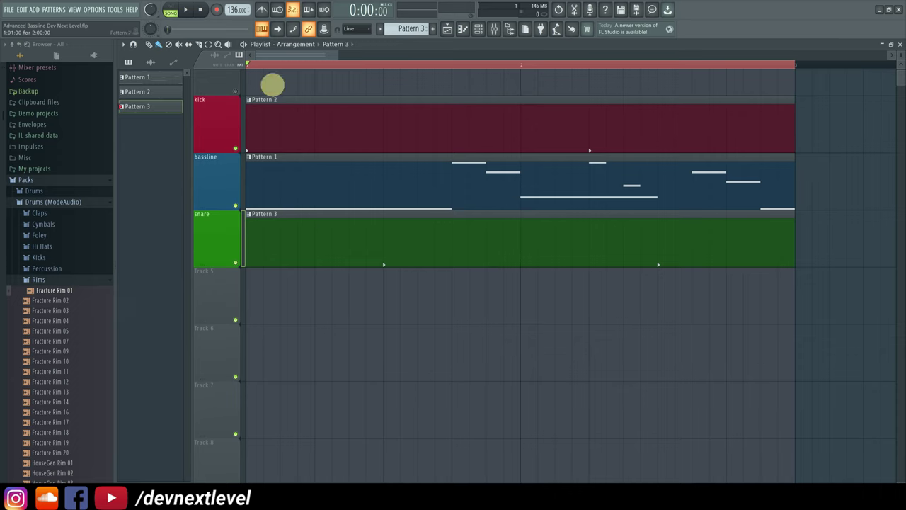
scroll(270, 69, "down", 3)
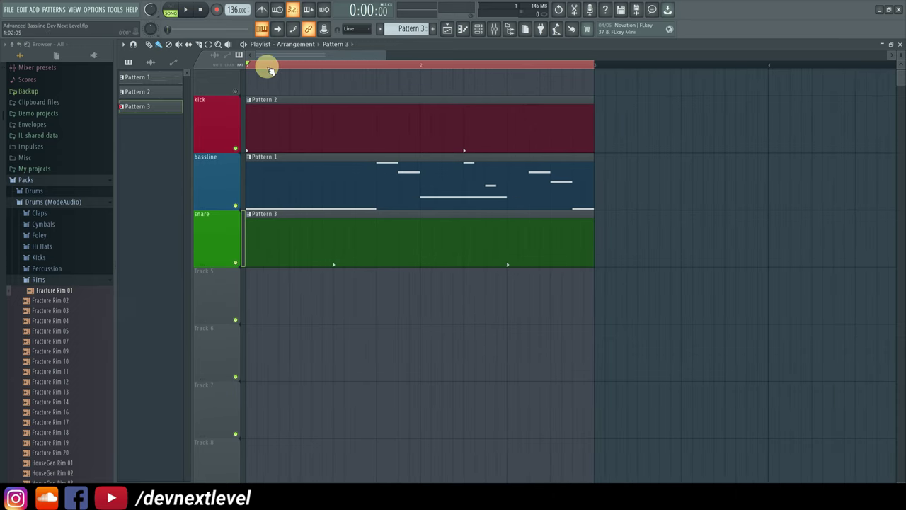
key("space")
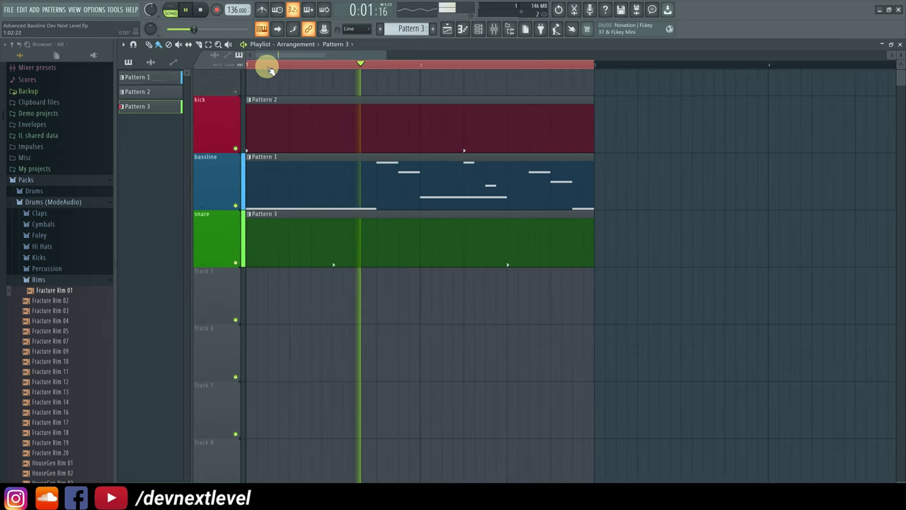
key("space")
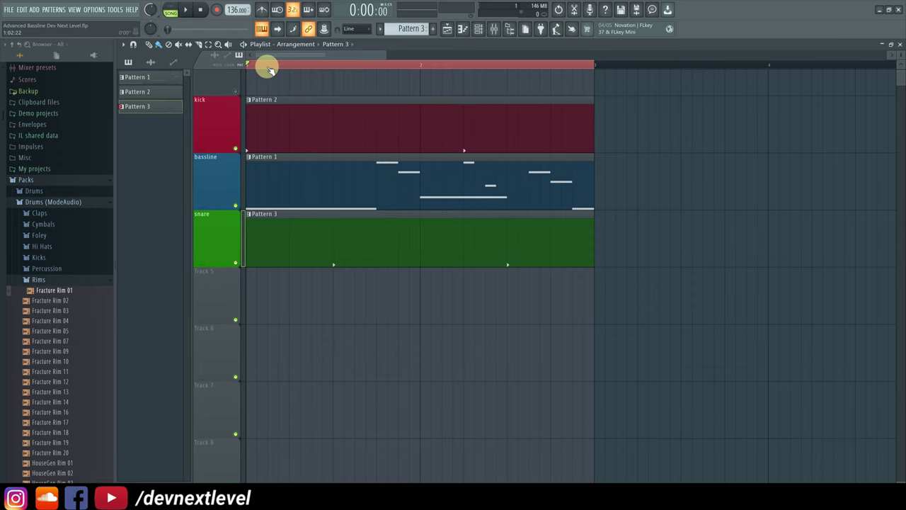
key("space")
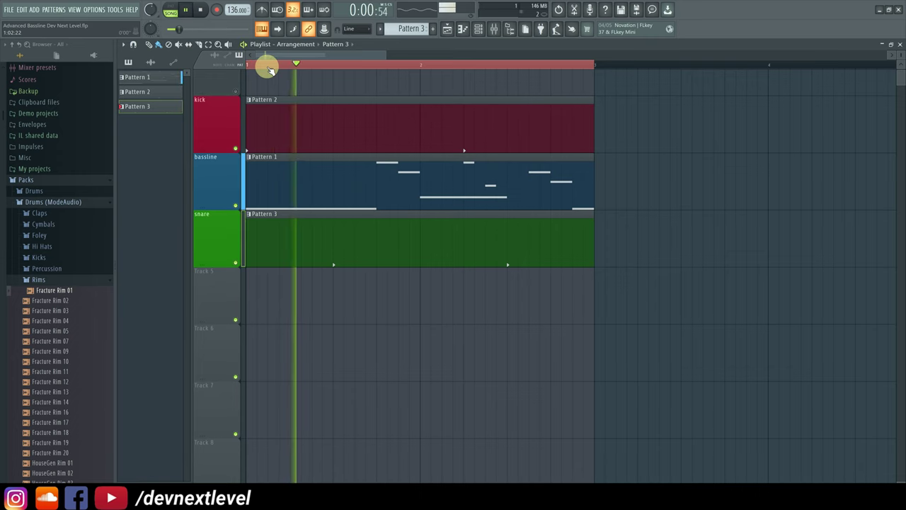
key("space")
Step: Open the bassline pattern's notes in the piano roll and audition them
double_click(279, 169)
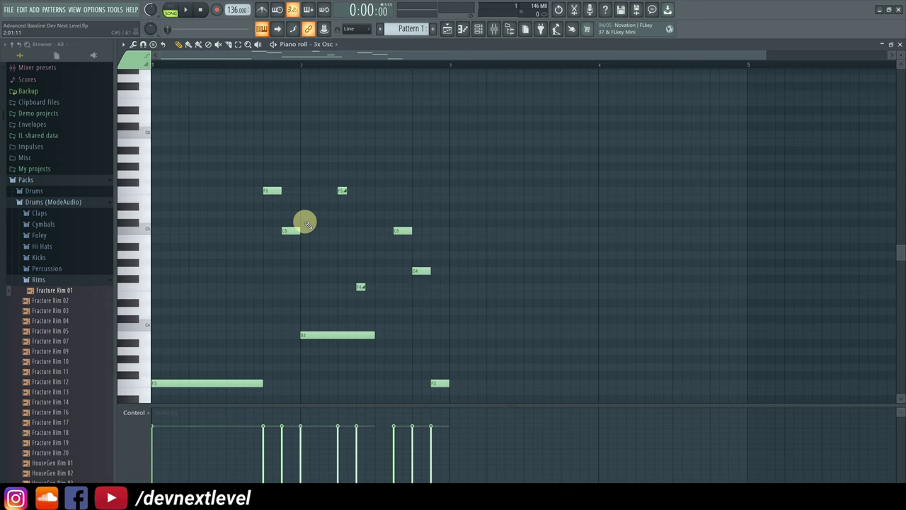
left_click(171, 10)
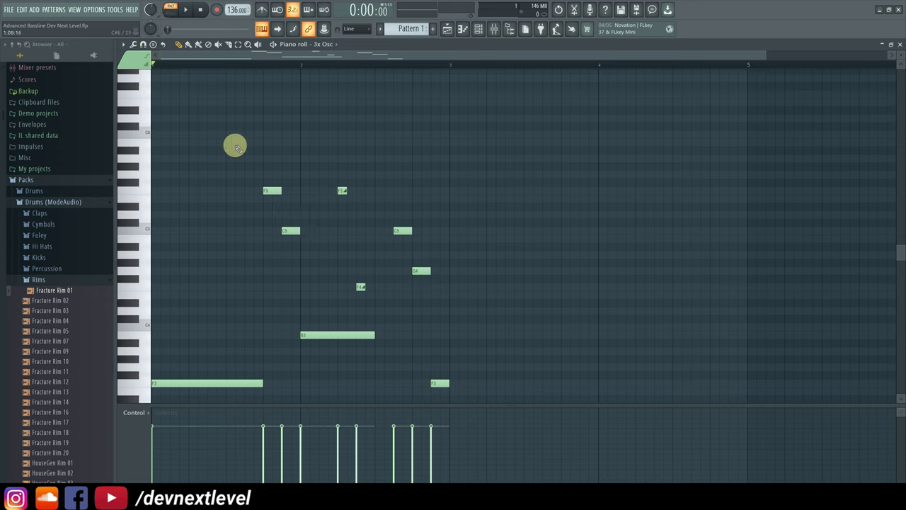
key("space")
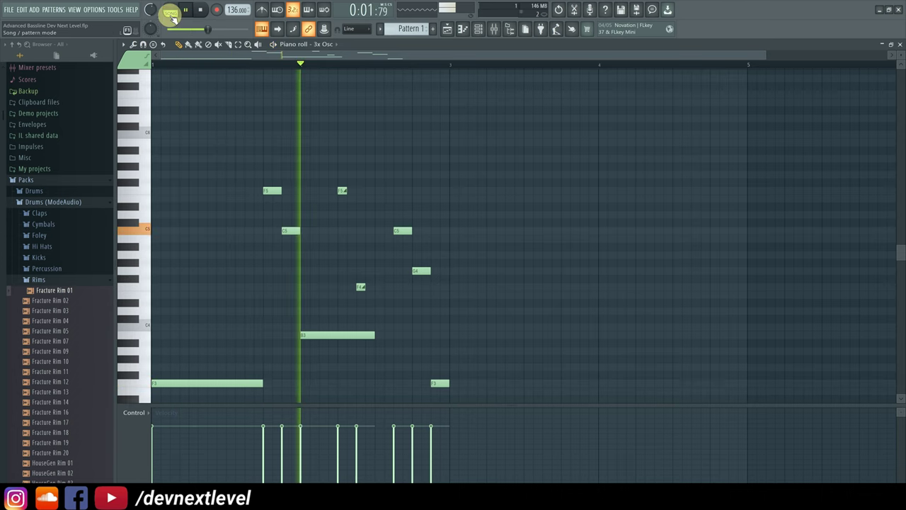
key("space")
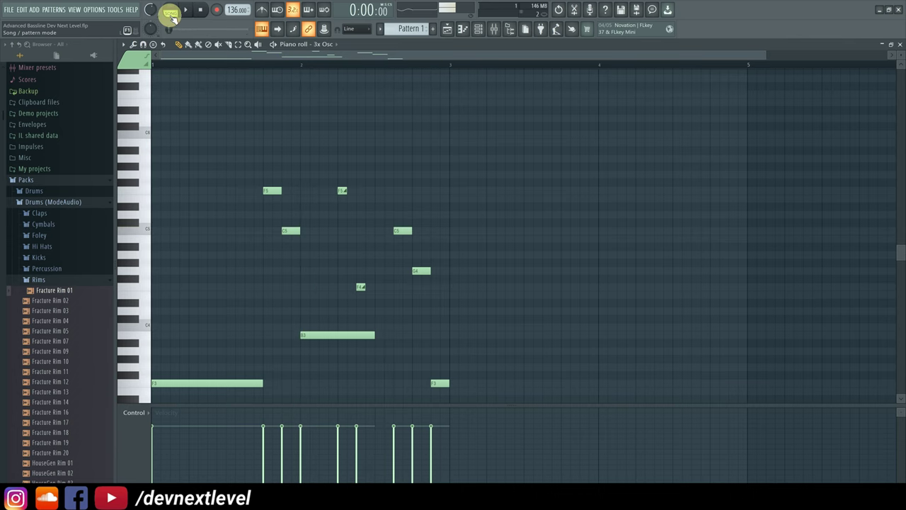
Step: Load the Effector plugin into effect slot 2 of mixer track Insert 1
left_click(445, 30)
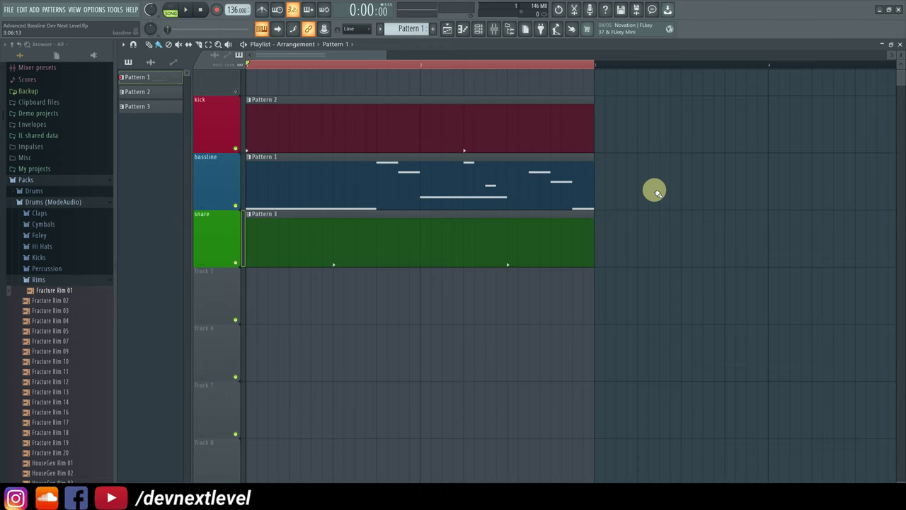
left_click(479, 31)
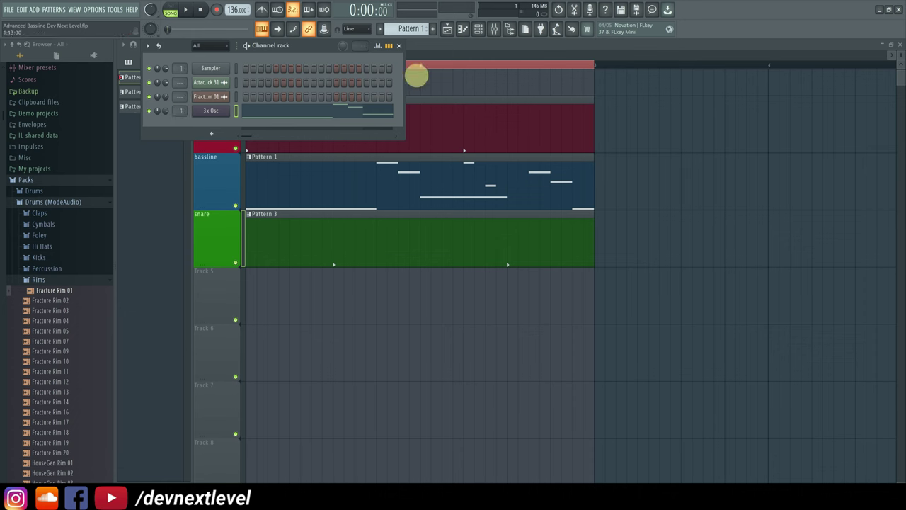
left_click(494, 29)
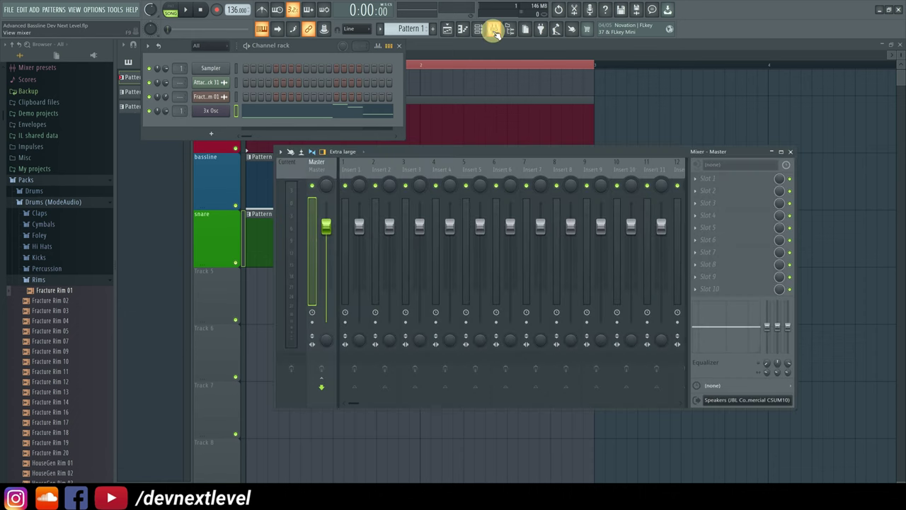
left_click(357, 168)
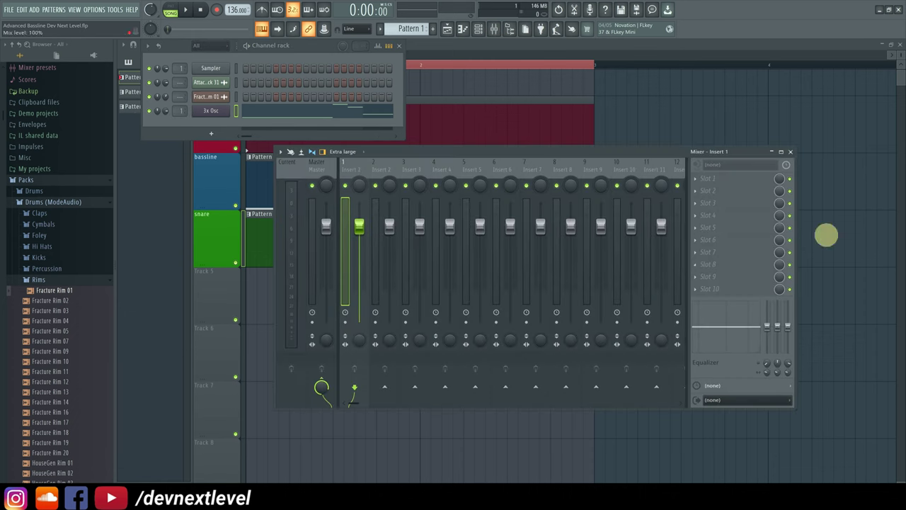
left_click(727, 191)
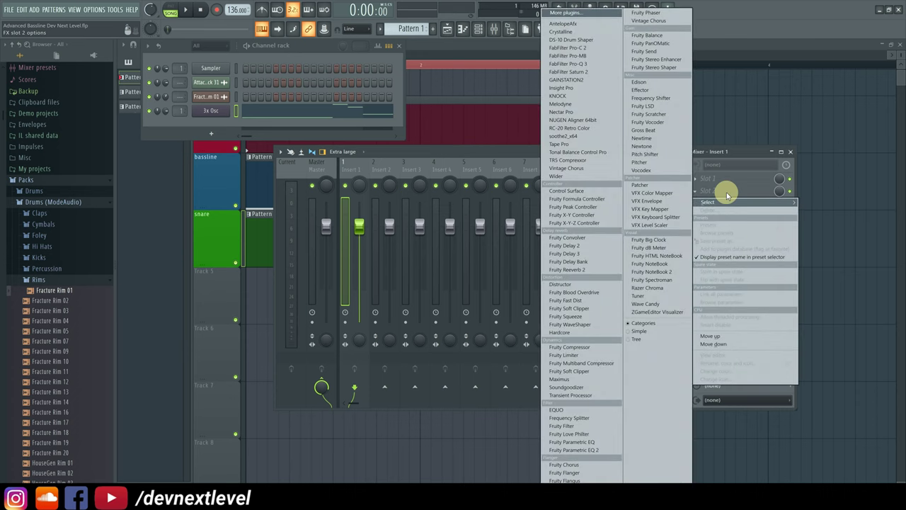
left_click(671, 89)
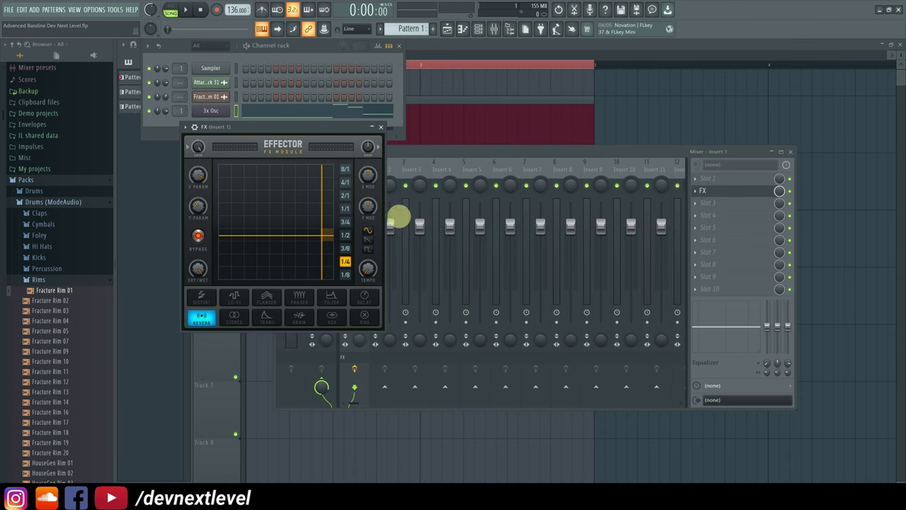
Step: Close the mixer and channel rack, and reposition the Effector window over the middle of the playlist
left_click(791, 153)
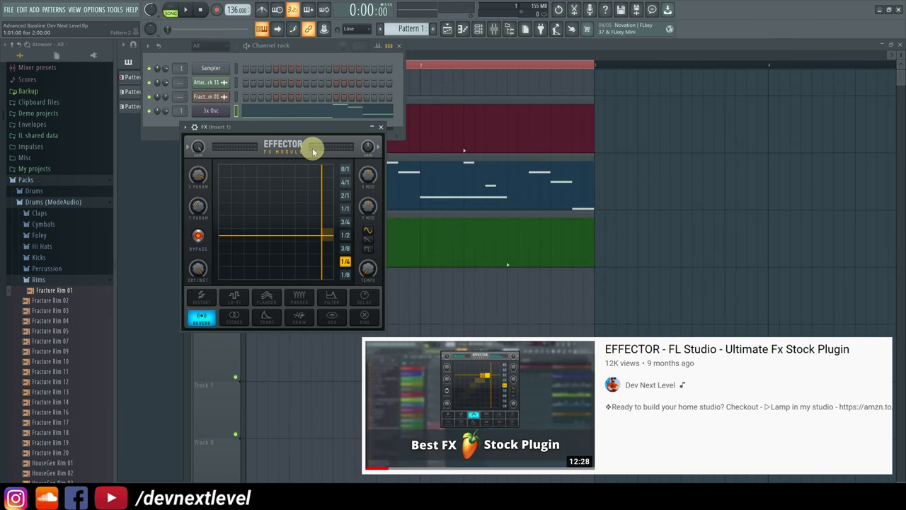
left_click_drag(277, 128, 495, 173)
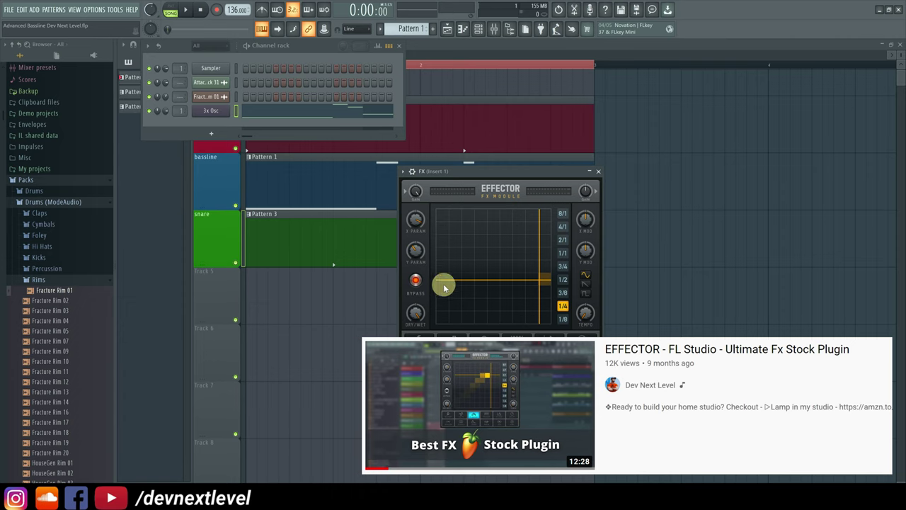
left_click(399, 46)
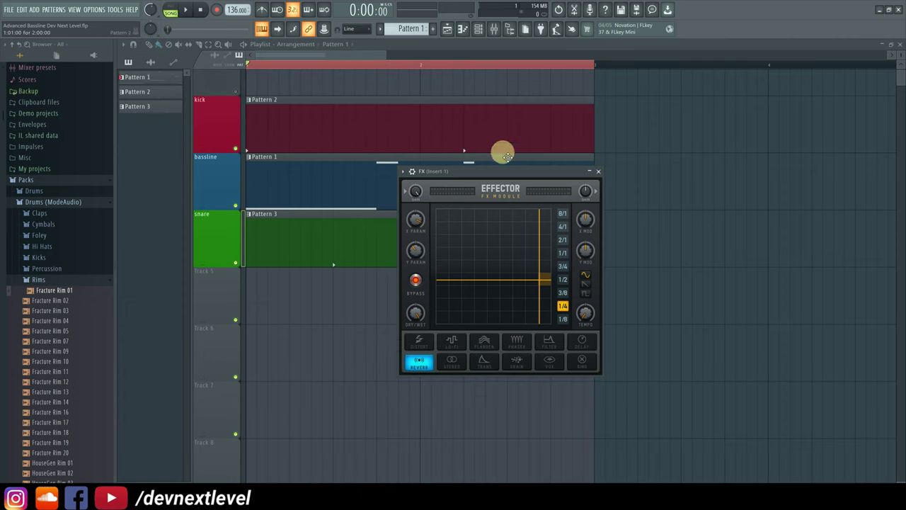
left_click_drag(495, 172, 485, 191)
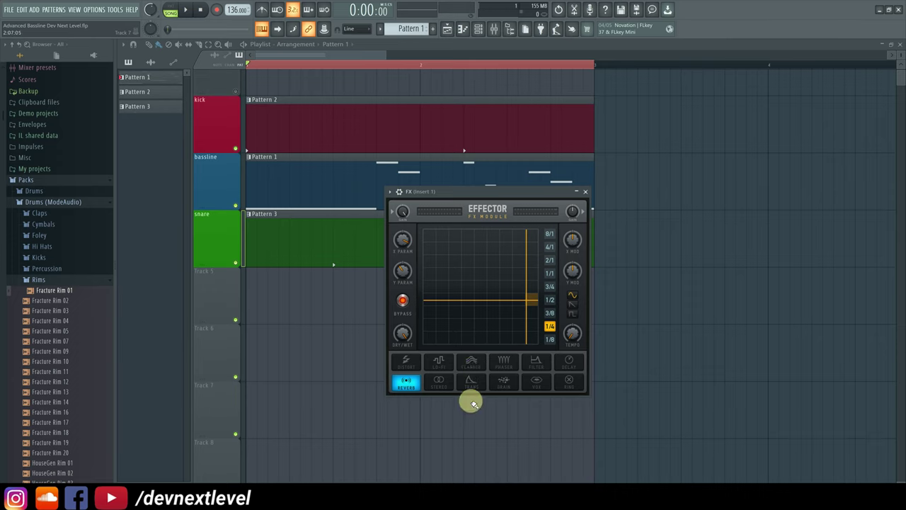
Step: Switch Effector to the Distort effect and play the loop briefly
left_click(414, 367)
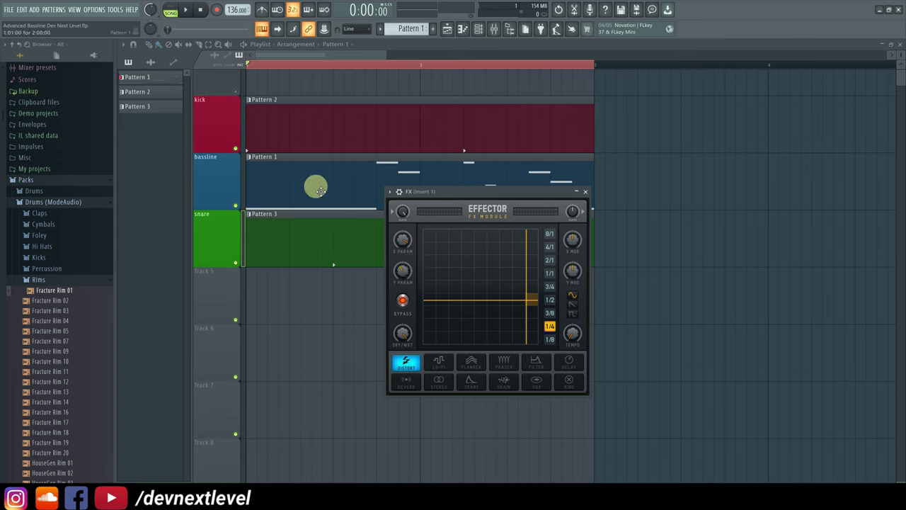
key("space")
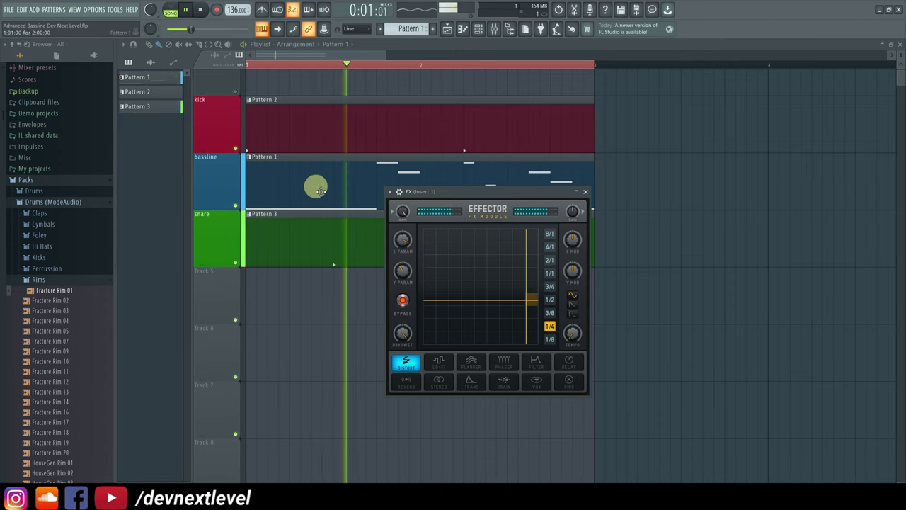
key("space")
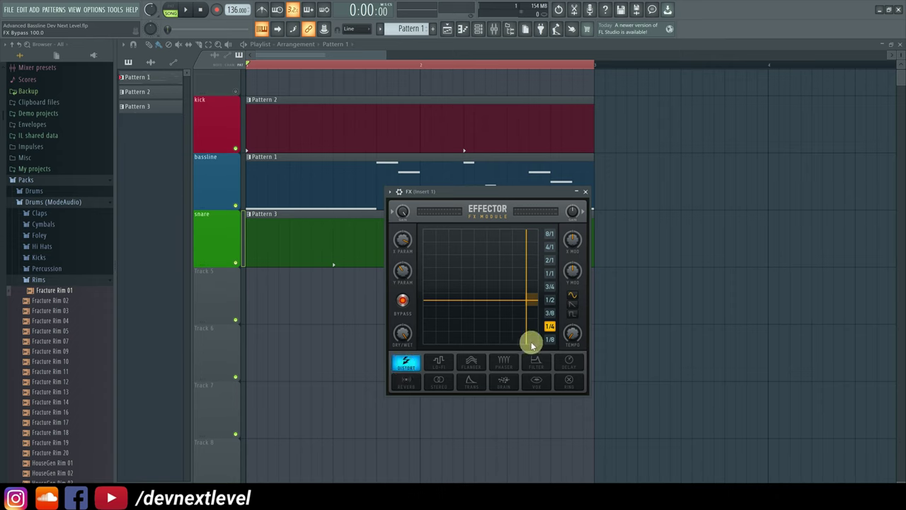
Step: Set Effector's X parameter, Y parameter and dry/wet mix all to 0
left_click_drag(405, 259, 403, 312)
left_click_drag(405, 273, 405, 304)
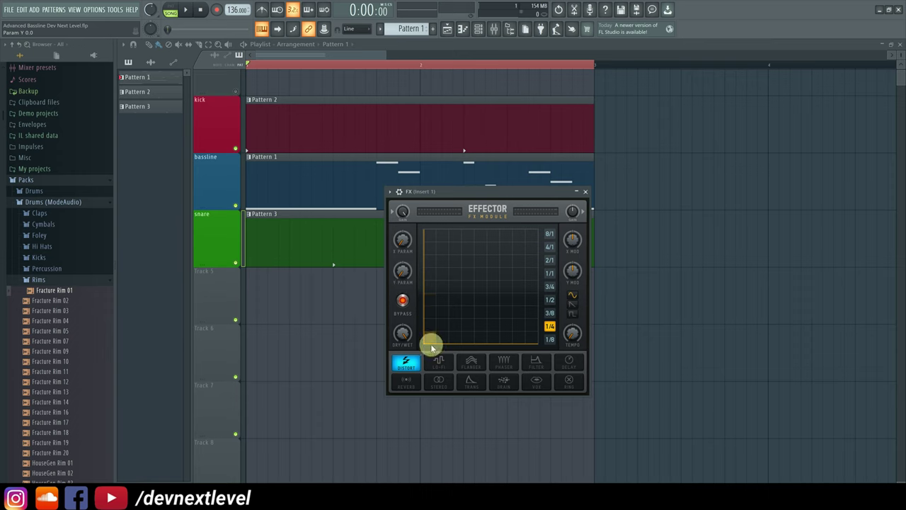
left_click_drag(405, 248, 402, 269)
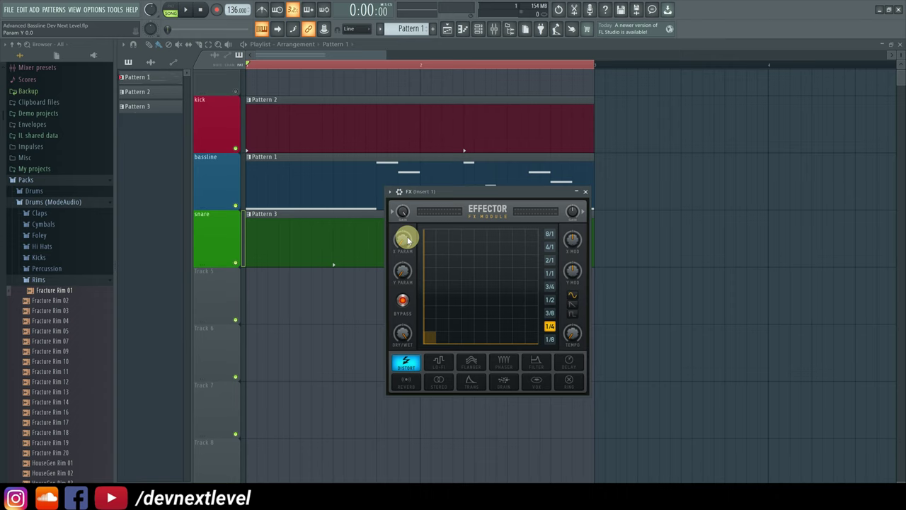
mouse_move(402, 240)
left_mouse_down()
mouse_move(402, 220)
mouse_move(405, 245)
left_mouse_up()
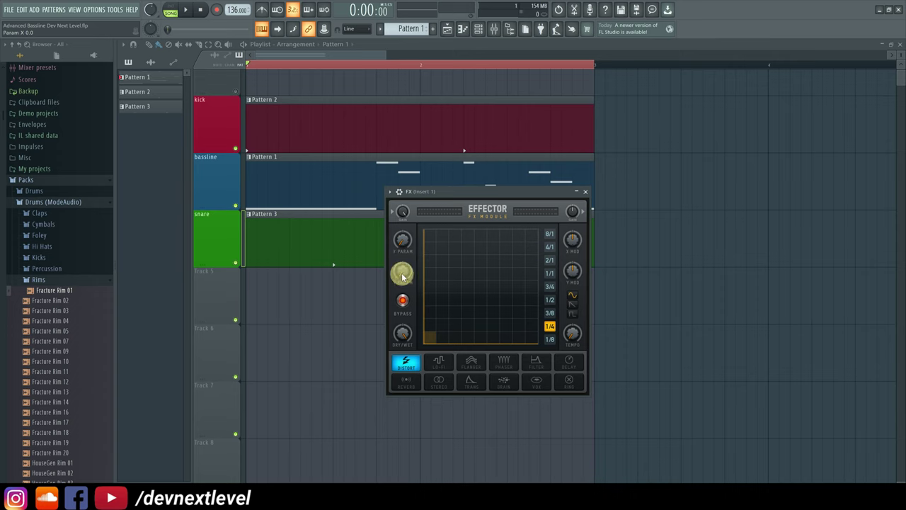
mouse_move(403, 273)
left_mouse_down()
mouse_move(403, 248)
mouse_move(404, 266)
left_mouse_up()
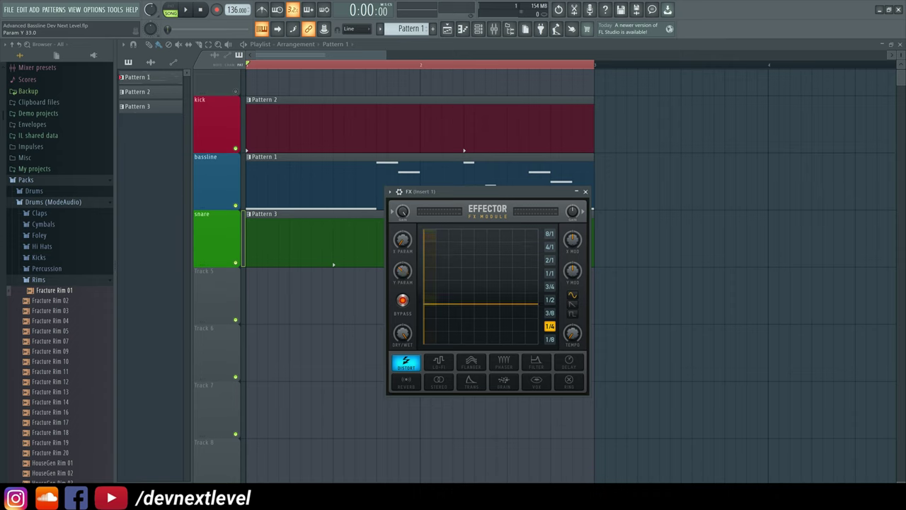
left_click_drag(403, 239, 404, 245)
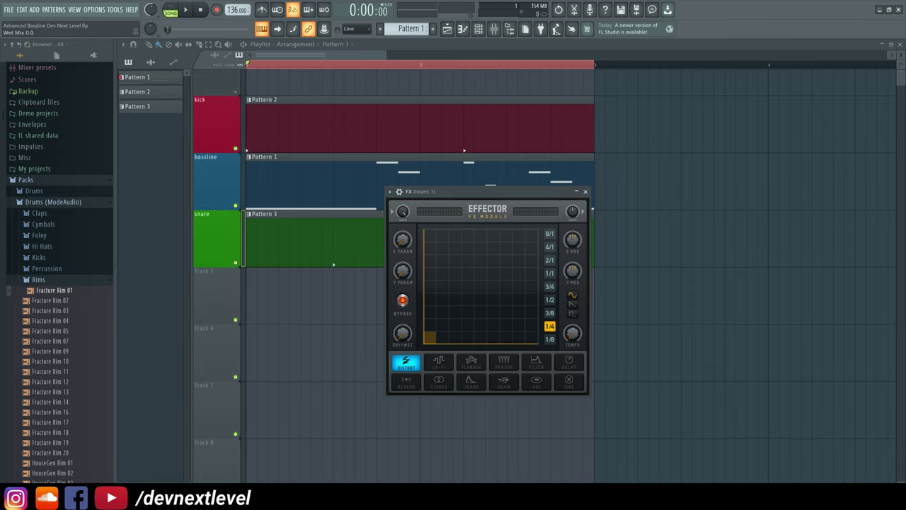
left_click(400, 273)
left_click(403, 244)
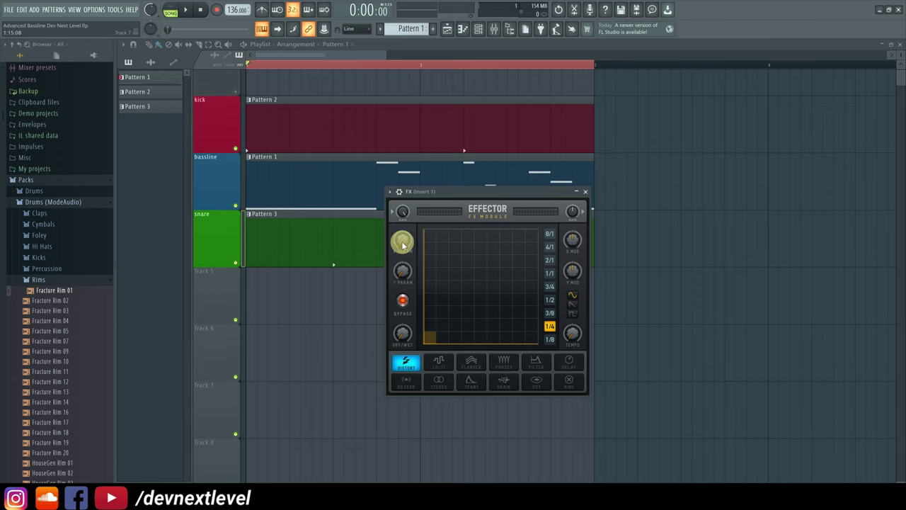
left_click(401, 334)
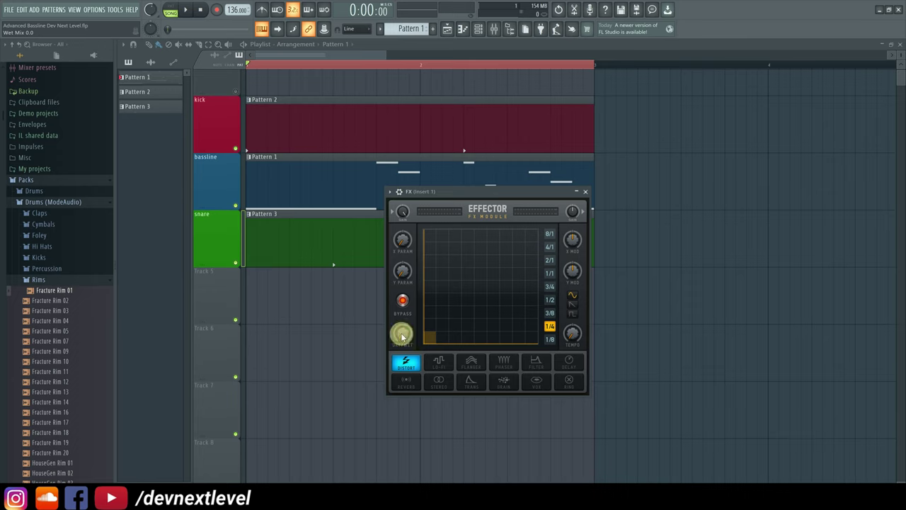
Step: Turn off Effector's Bypass and raise the wet mix to 38.5 while auditioning the loop
left_click(403, 302)
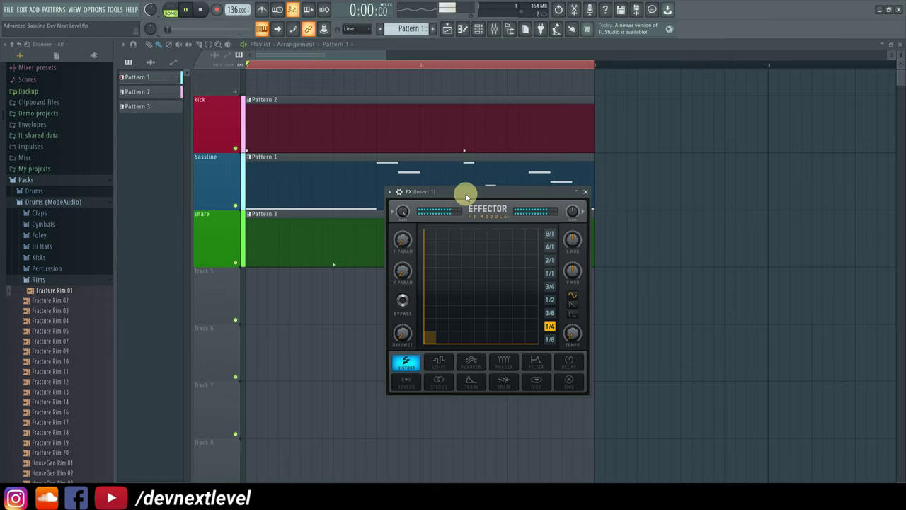
key("space")
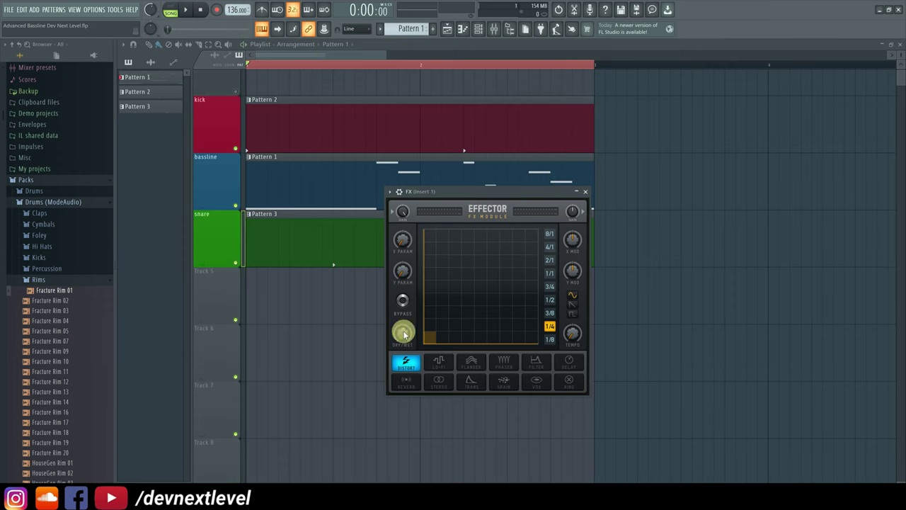
key("space")
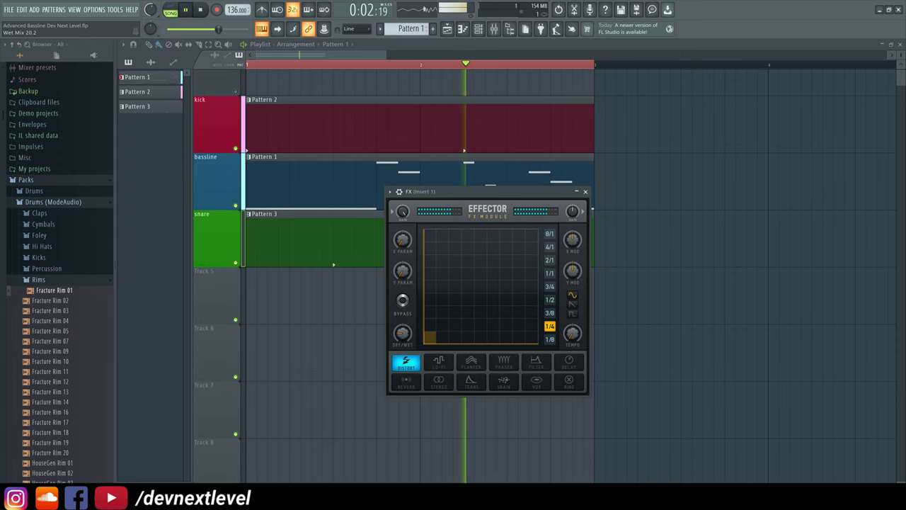
key("space")
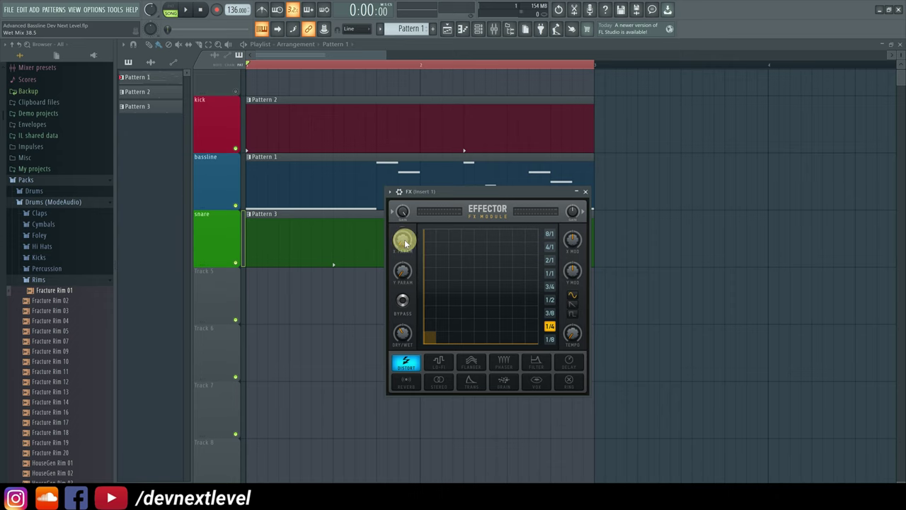
Step: Raise the distortion's X parameter to 82.5 and adjust the dry/wet mix during playback of the loop
key("space")
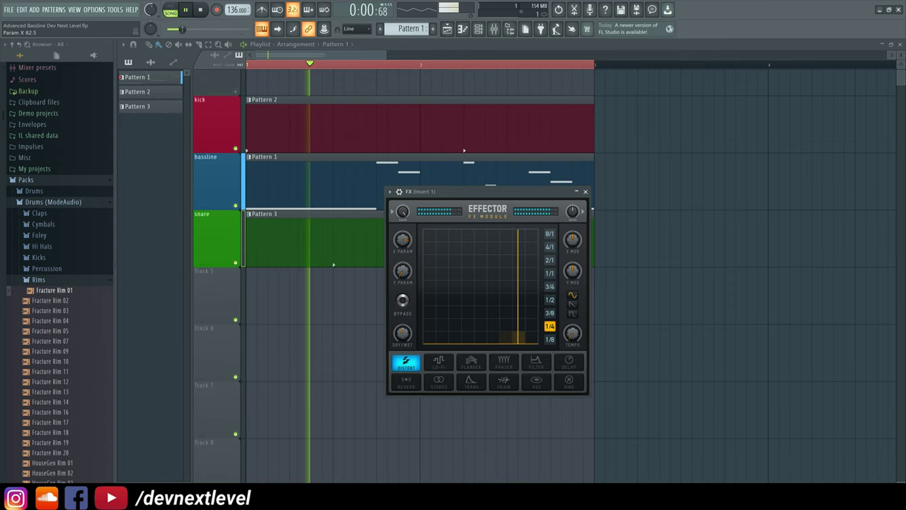
left_click_drag(409, 333, 408, 360)
key("space")
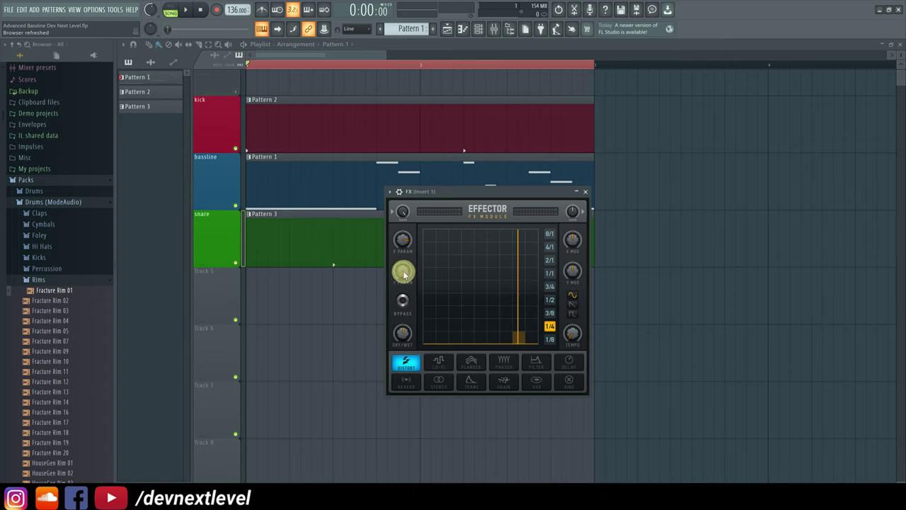
Step: Set the Distort effect's Y parameter to 14.5 and lower its X parameter to about the middle during loop playback
key("space")
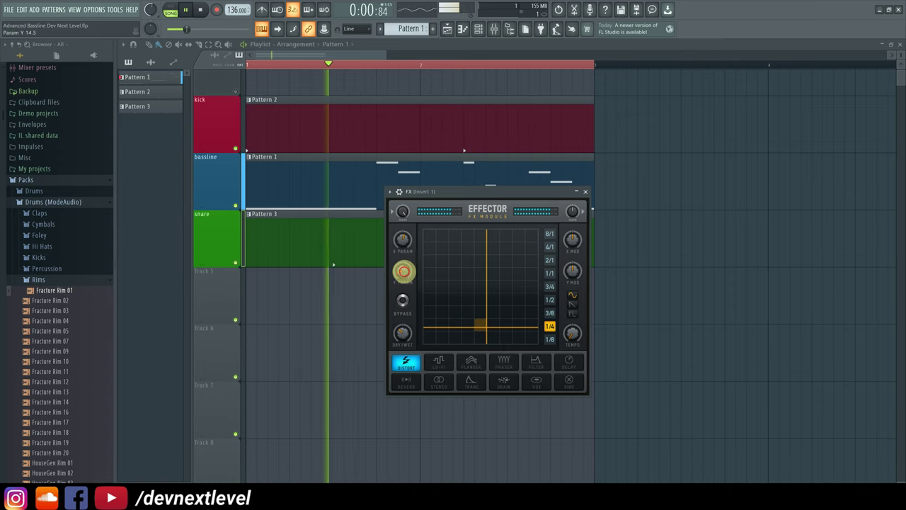
key("space")
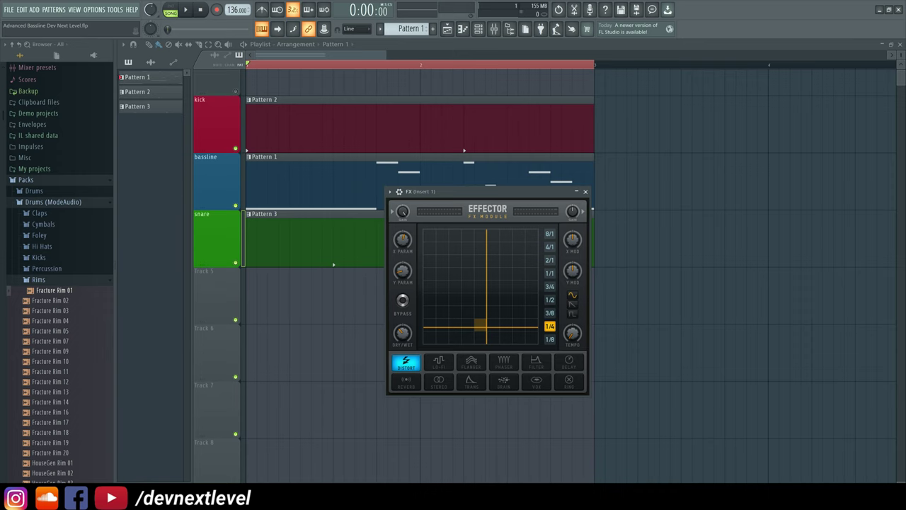
Step: Look at Effector's output gain control and its slot on mixer Insert 1, and close the mixer again
right_click(573, 211)
left_click(571, 211)
left_click(493, 28)
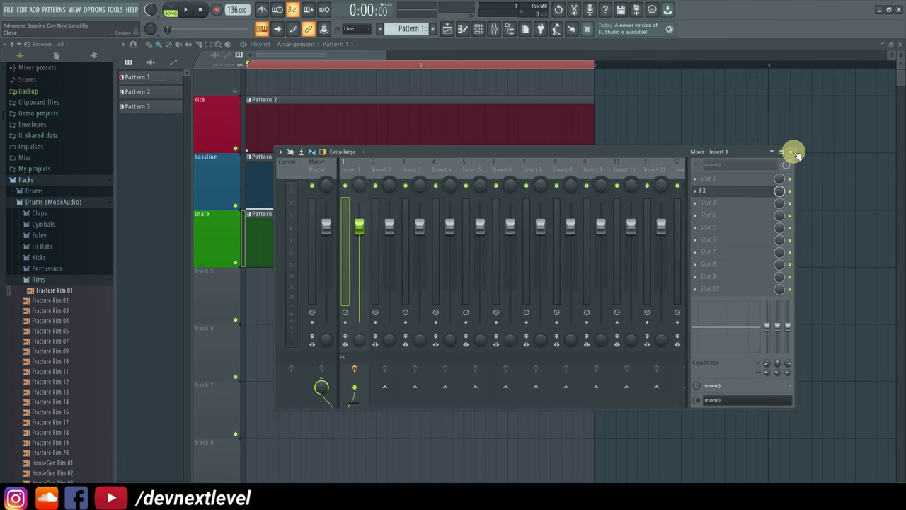
left_click(791, 152)
Step: Set the Distort effect's wet mix to 34.7 and compare the processed loop with the bypassed sound during playback
key("space")
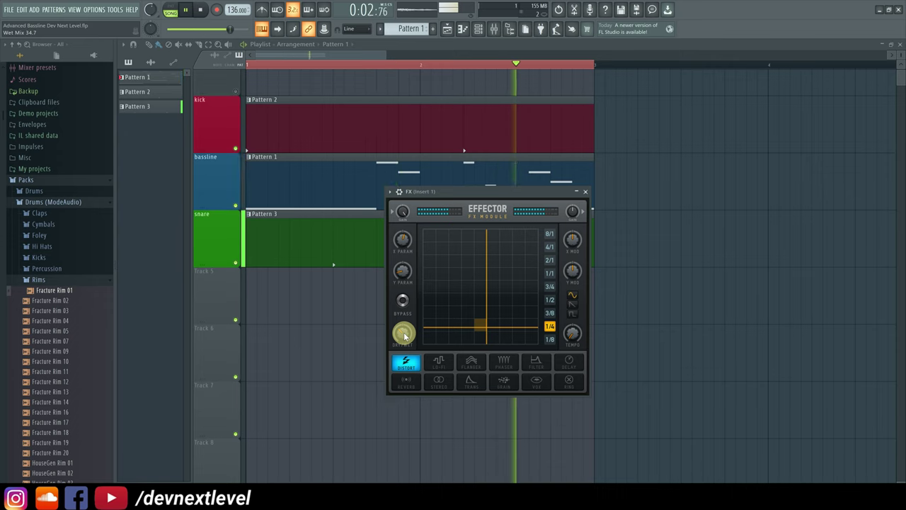
key("space")
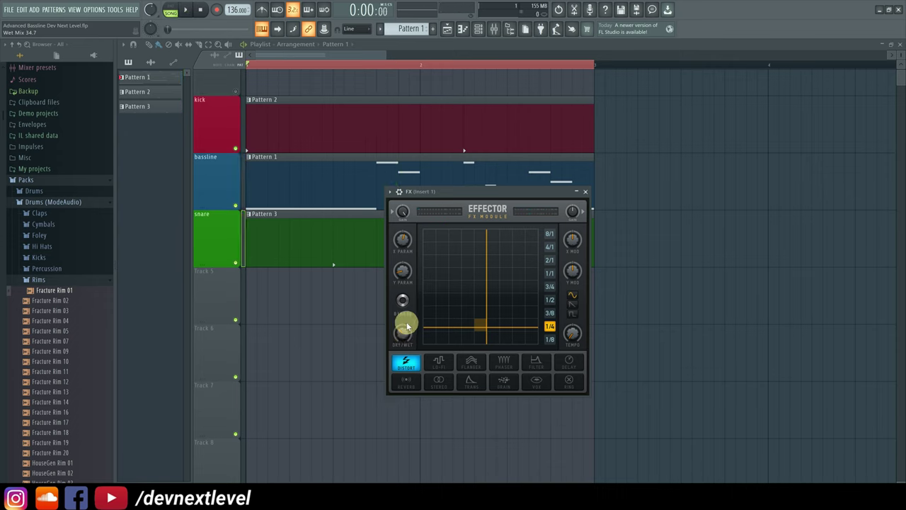
key("space")
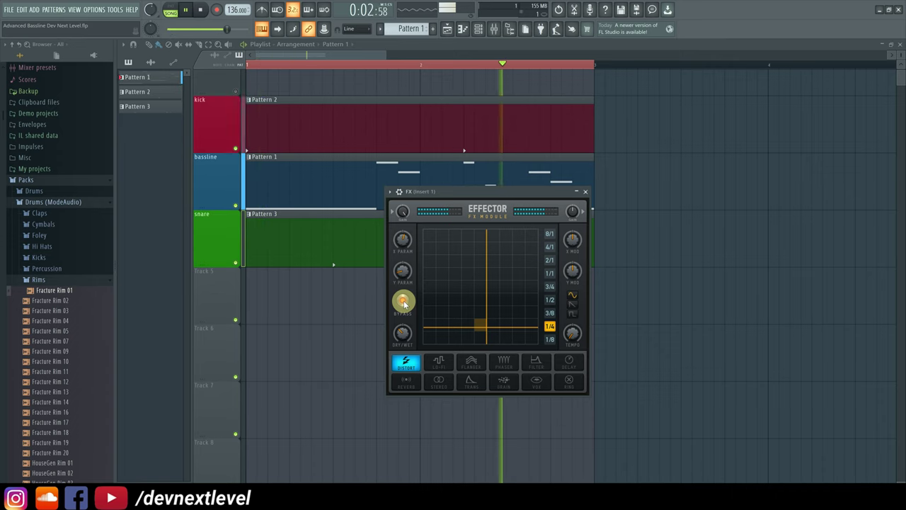
key("space")
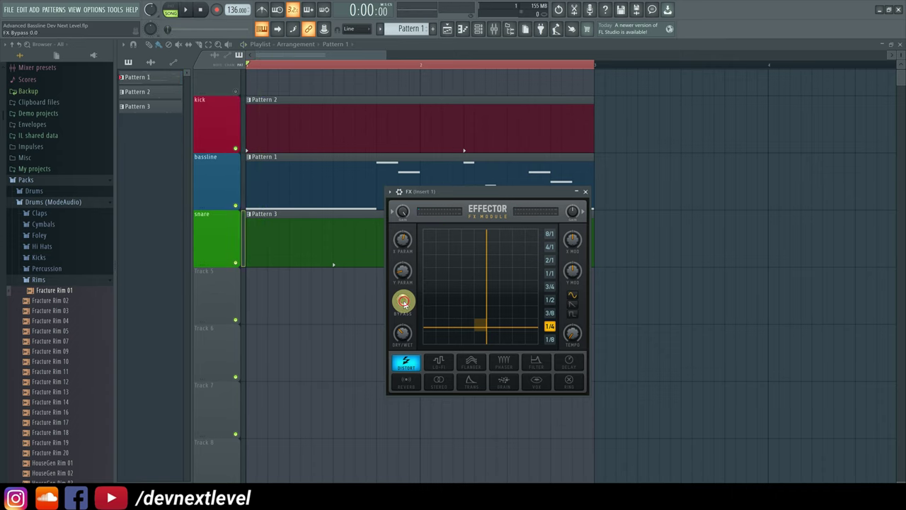
key("space")
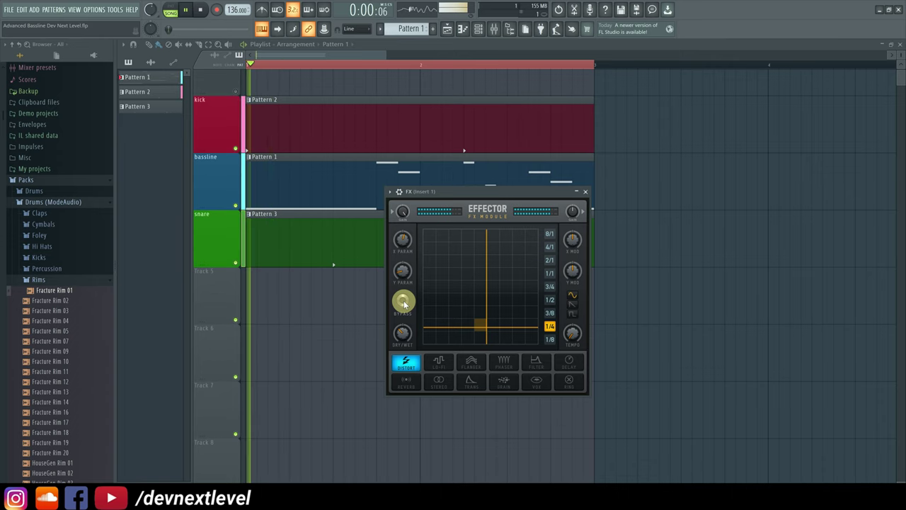
key("space")
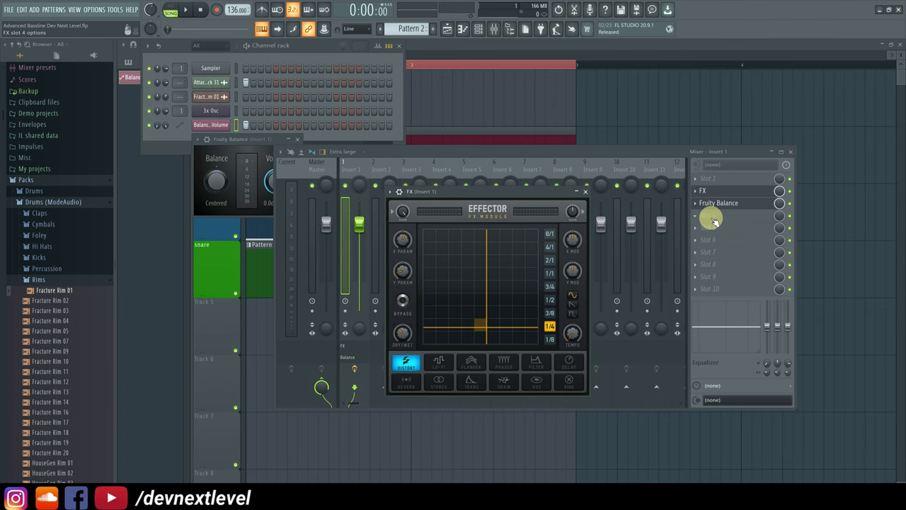
Step: Load a second Effector into slot 4 of mixer Insert 1 and switch it to the Vox effect
left_click(712, 221)
left_click(640, 90)
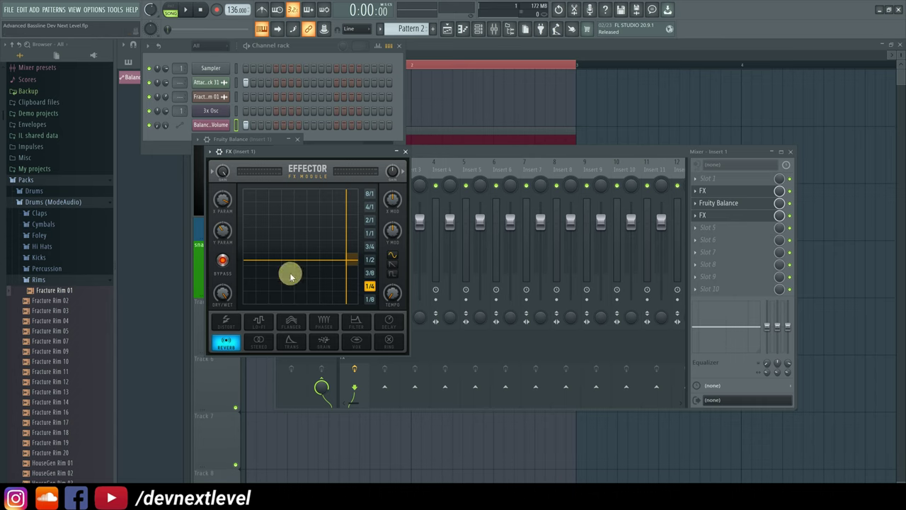
left_click(356, 341)
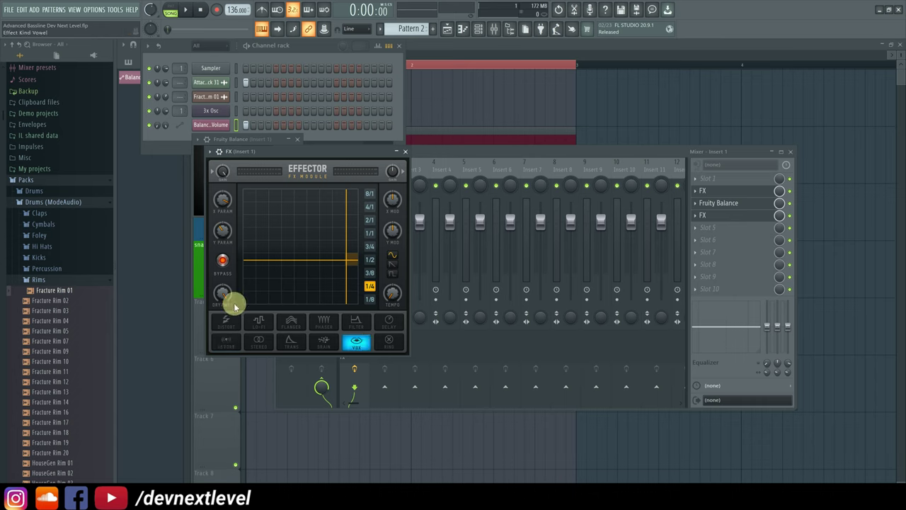
Step: Zero the Vox effect's X and Y parameters, turn off its Bypass and set the wet mix to 15.7 during playback
left_click_drag(223, 199, 225, 221)
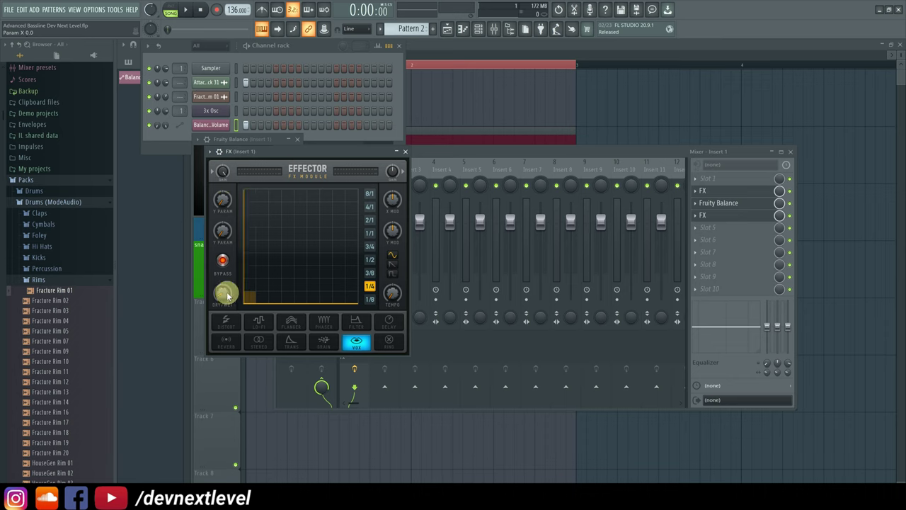
left_click(221, 295)
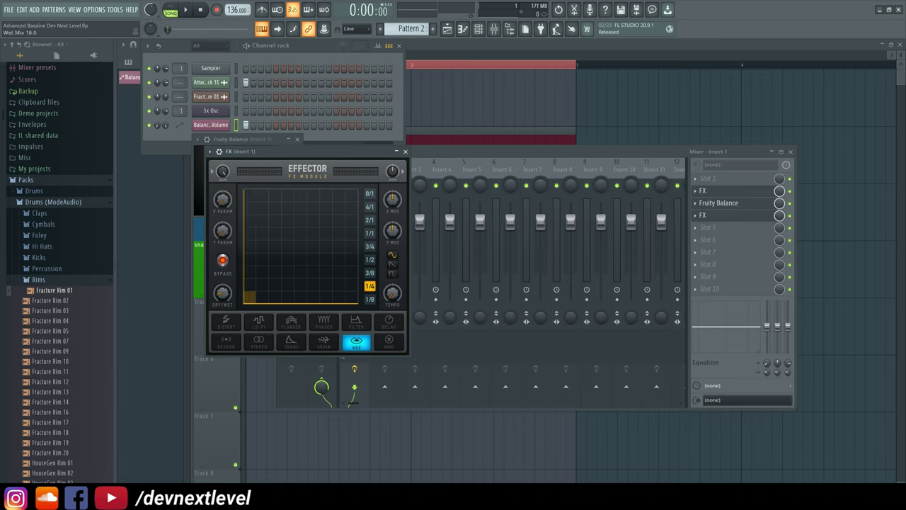
key("space")
left_click_drag(223, 297, 223, 322)
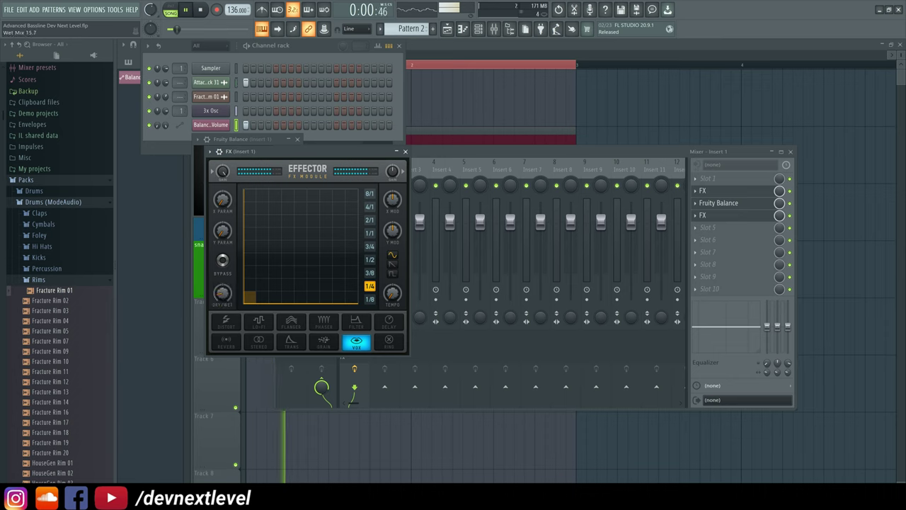
key("space")
Step: Adjust the mix level of the second Effector's slot on Insert 1 and audition the loop
mouse_move(779, 215)
left_mouse_down()
mouse_move(780, 178)
mouse_move(779, 204)
left_mouse_up()
key("space")
key("space")
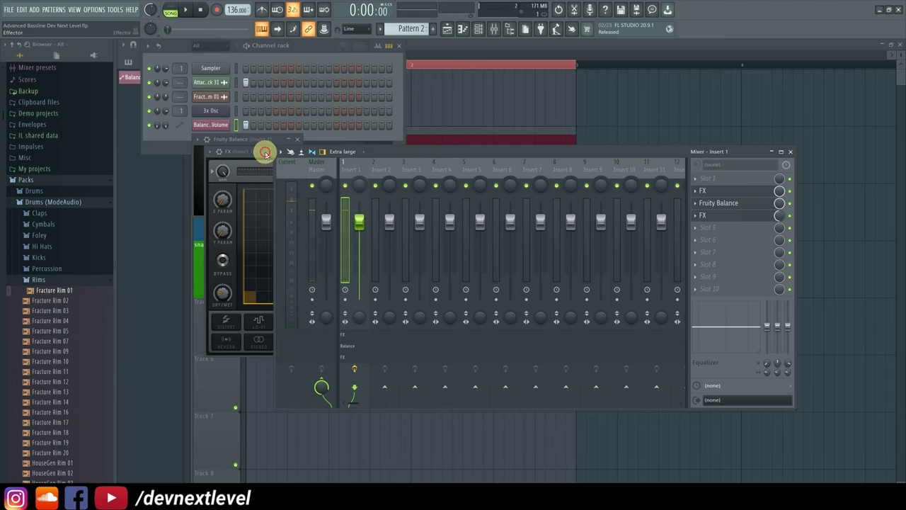
Step: Show the automation options of the Vox effect's Y parameter and dismiss them
left_click(263, 151)
right_click(221, 234)
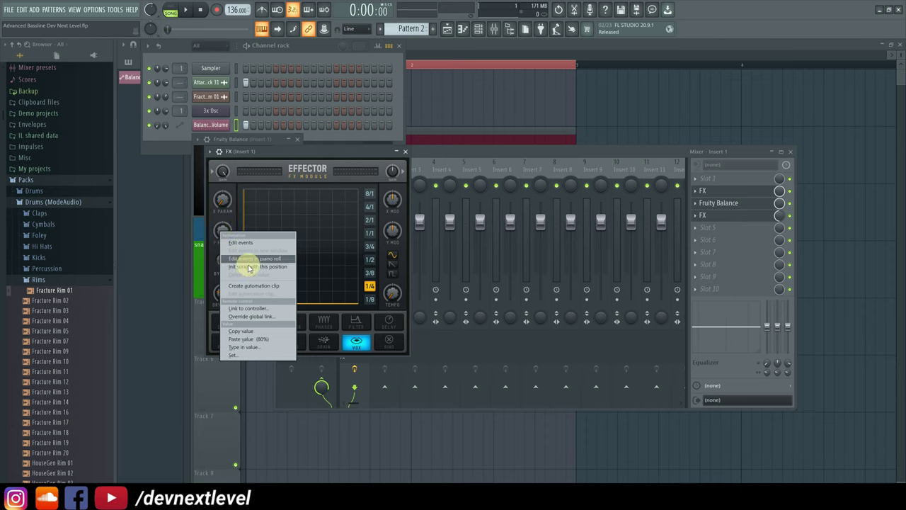
left_click(252, 153)
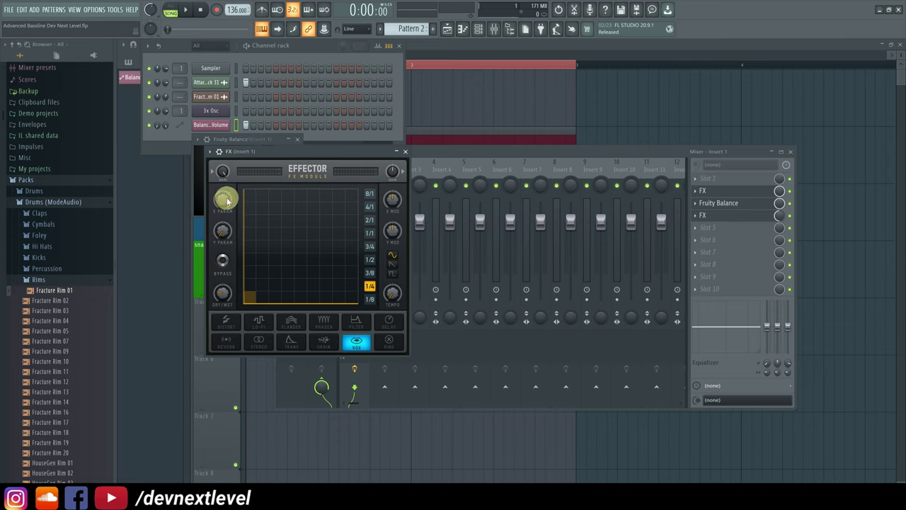
Step: Raise the Vox effect's X and Y parameters on the XY pad and fine-tune them with the dry/wet mix during playback
left_click_drag(253, 296, 276, 230)
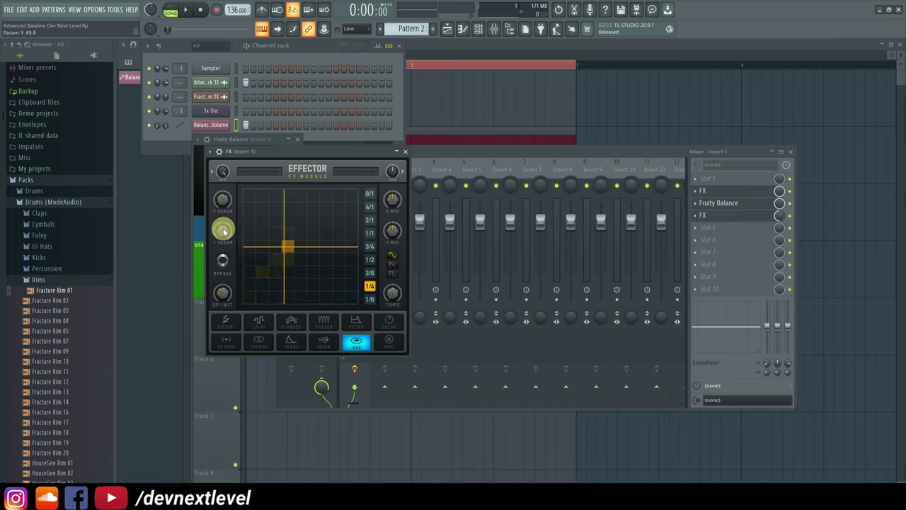
key("space")
left_click_drag(283, 245, 304, 257)
left_click(224, 294)
key("space")
Step: Close both Effector windows and the mixer
left_click(408, 152)
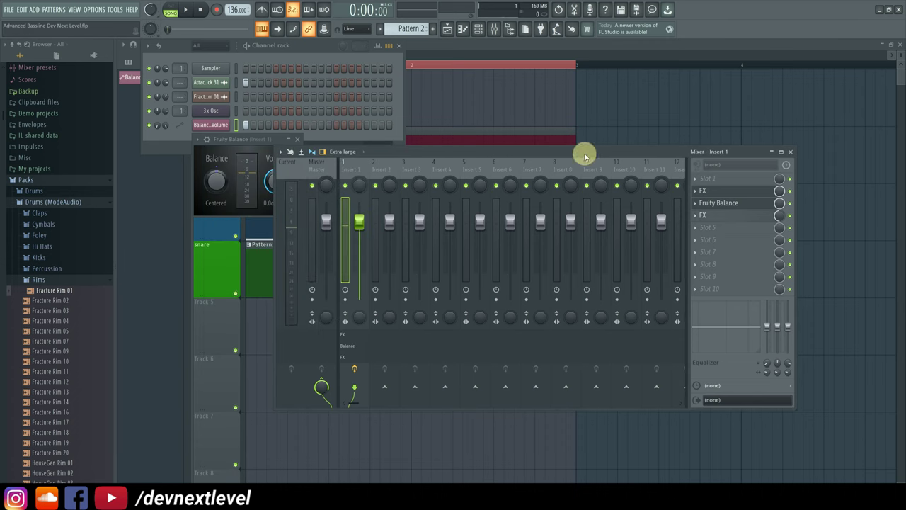
left_click(790, 151)
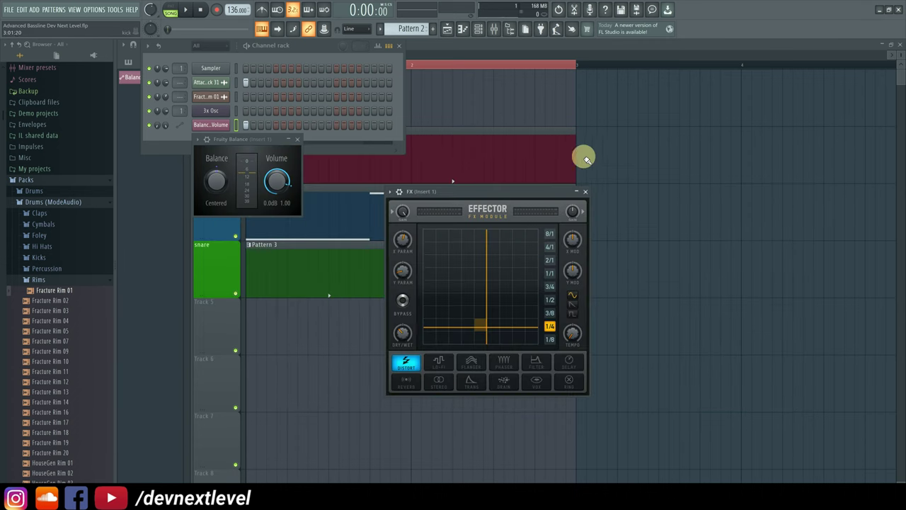
left_click(585, 192)
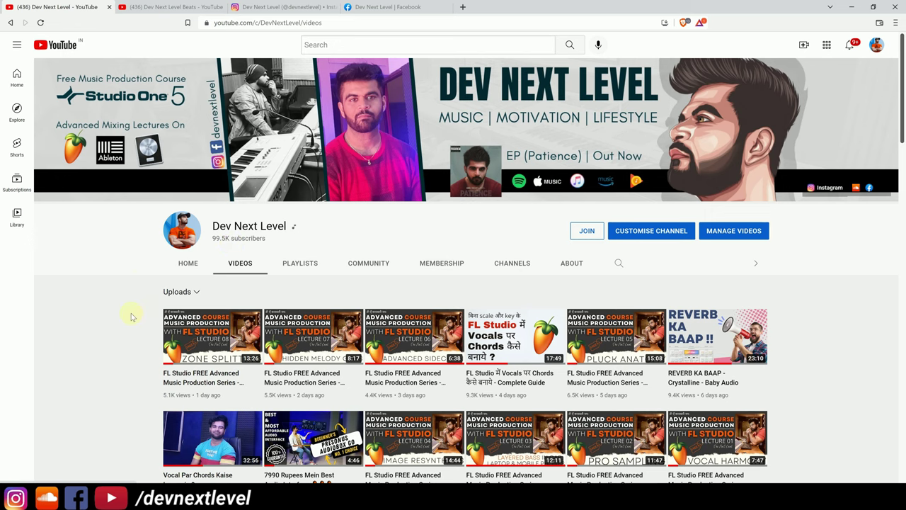
Step: View the Dev Next Level Beats YouTube channel, the Facebook page and the posts on the devnextlevel Instagram profile in the browser
left_click(185, 7)
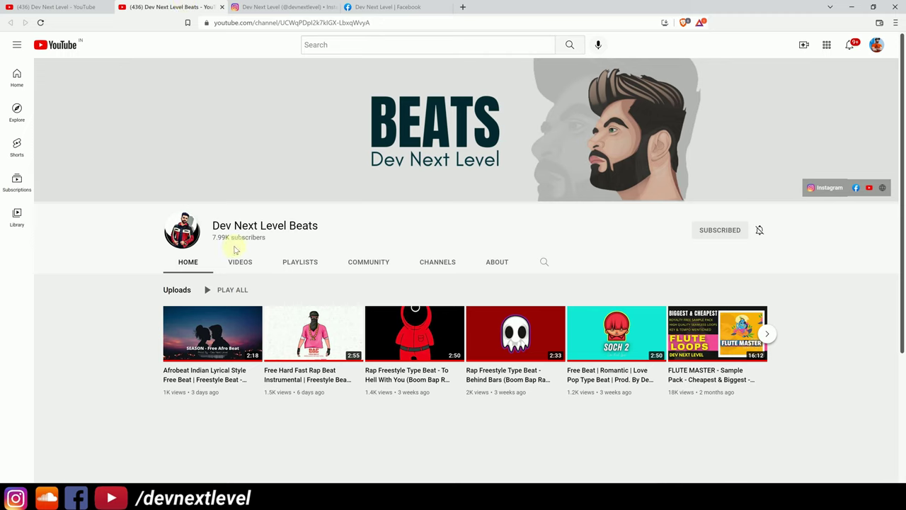
left_click(390, 7)
left_click(287, 7)
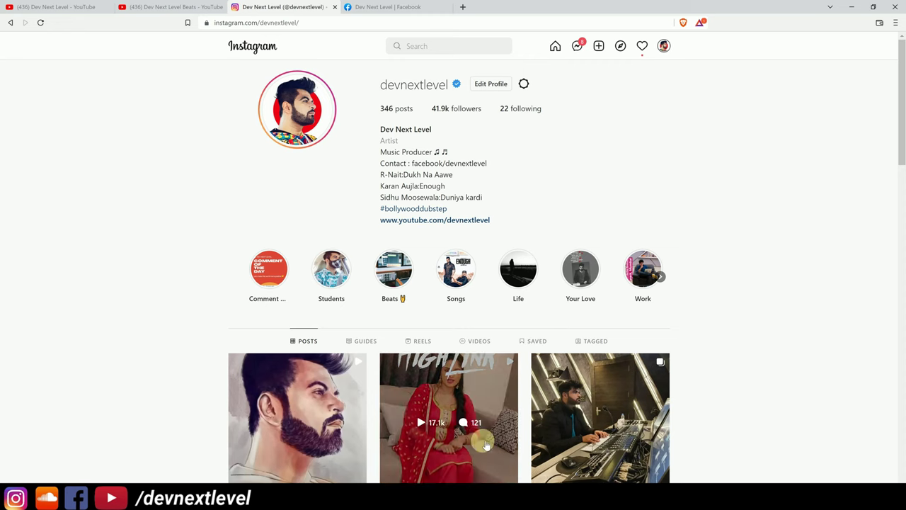
scroll(704, 328, "down", 3)
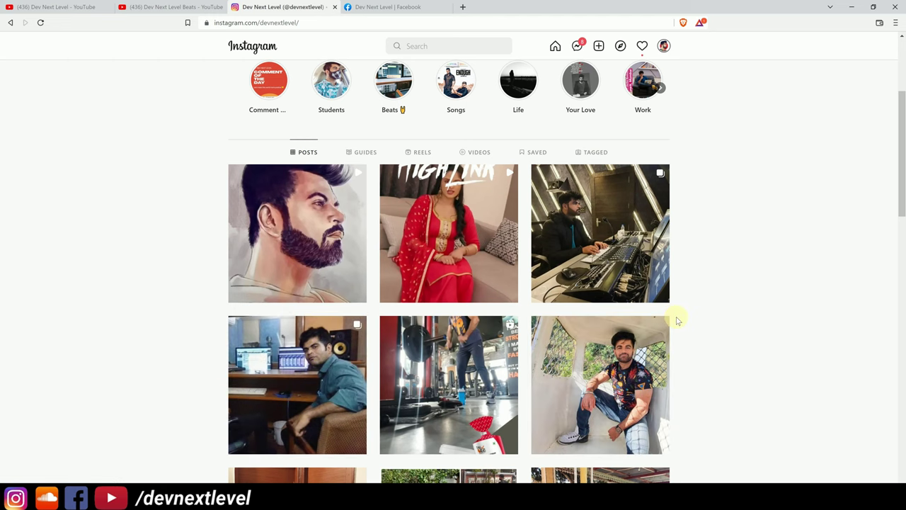
scroll(677, 320, "up", 2)
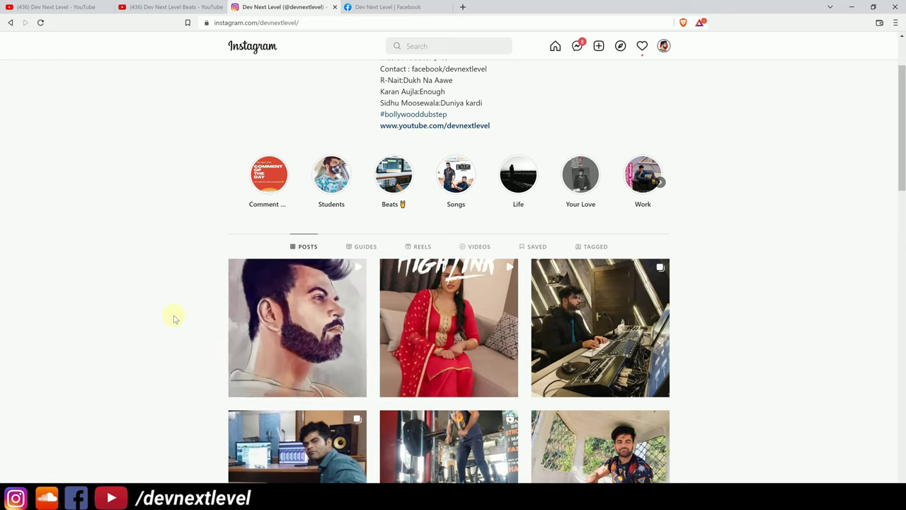
scroll(174, 319, "up", 2)
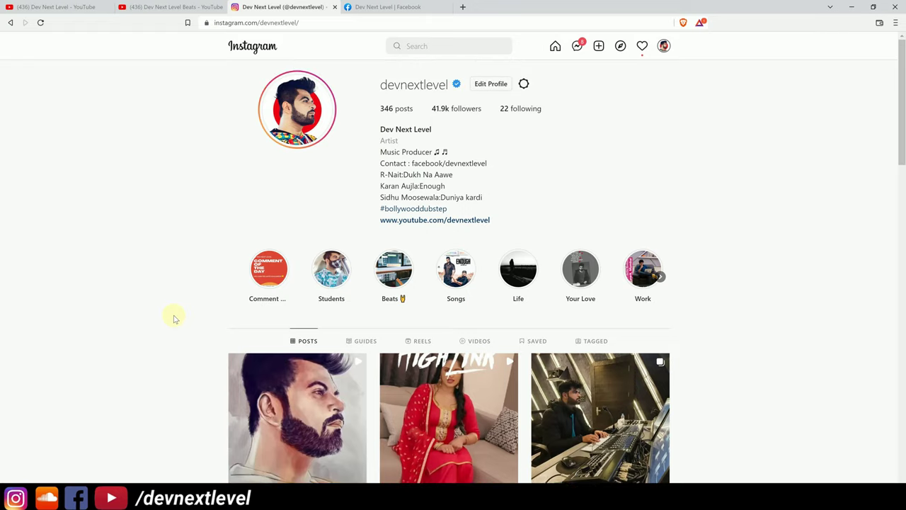